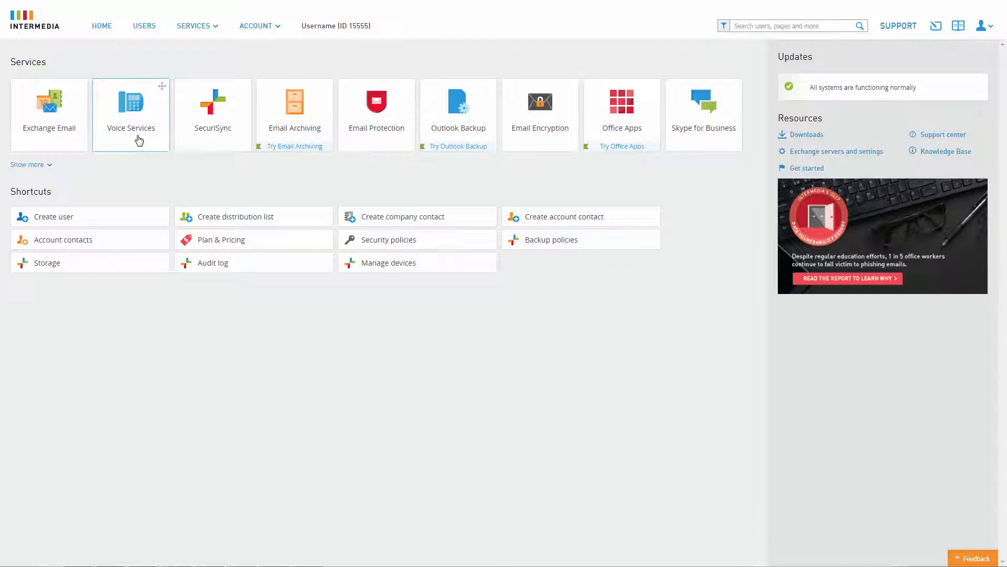
- Go to Hosted PBX Resources & Utilities via Services > Voice Services and start creating a new resource
{"action": "left_click", "coordinate": [199, 31]}
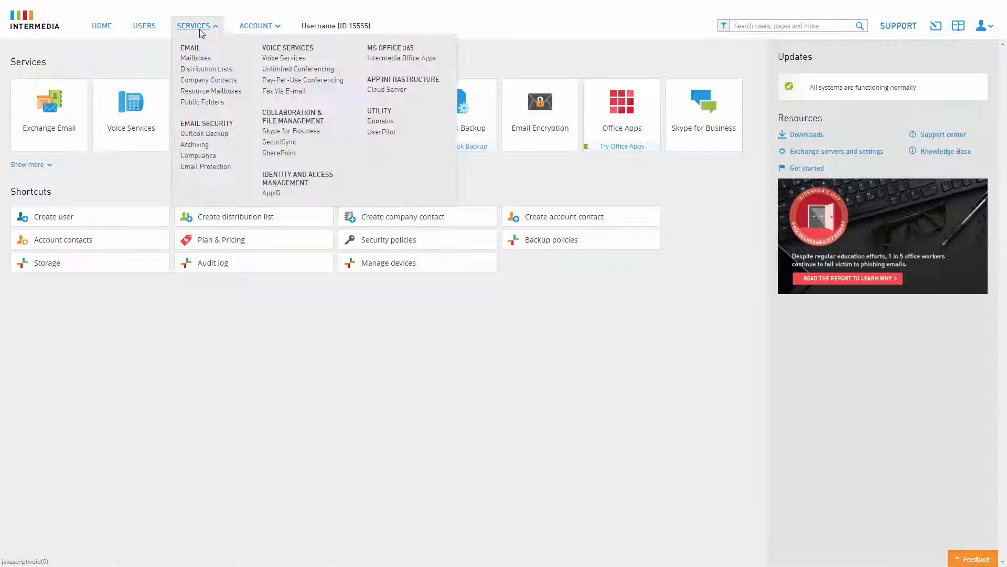
{"action": "left_click", "coordinate": [284, 58]}
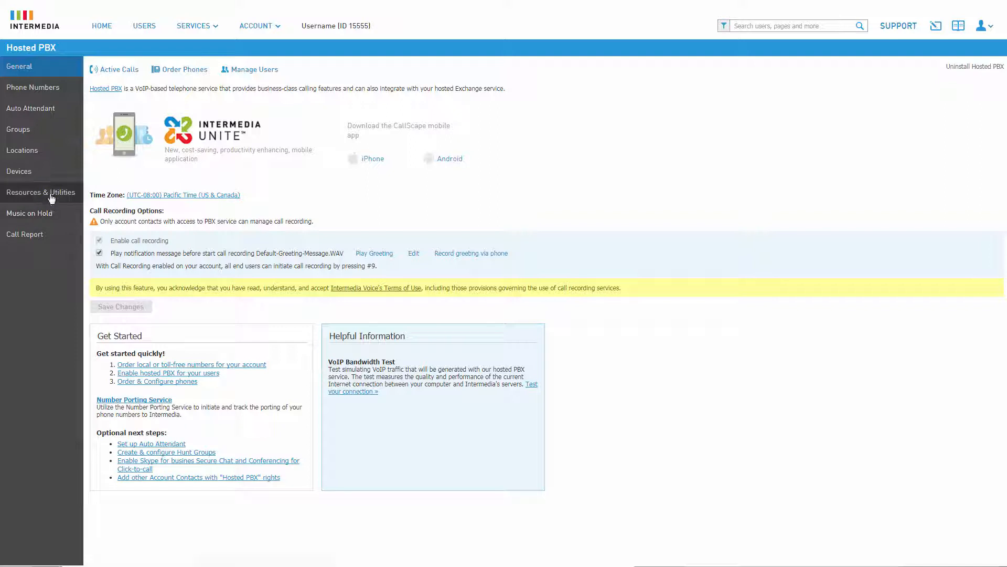
{"action": "left_click", "coordinate": [52, 197]}
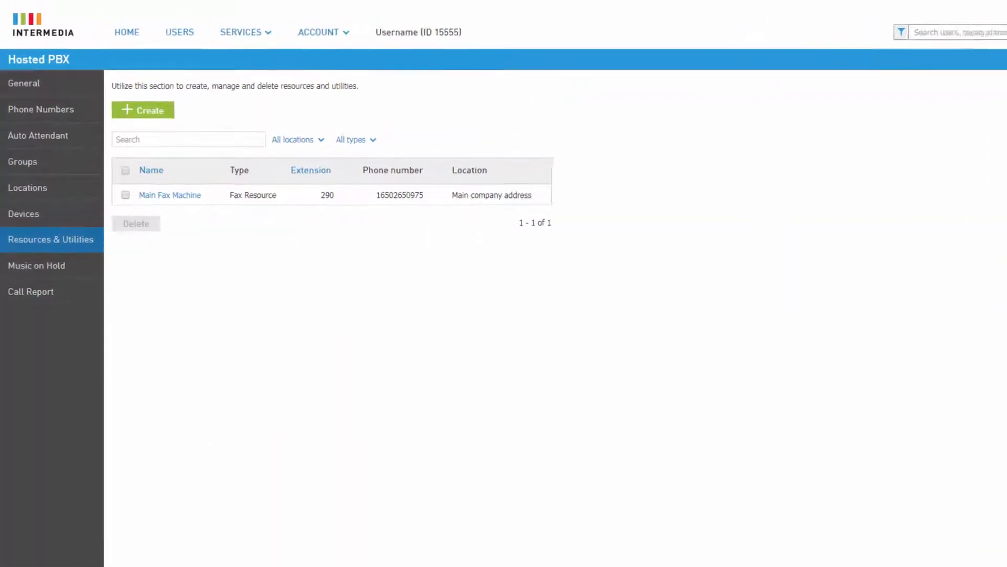
{"action": "left_click", "coordinate": [171, 118]}
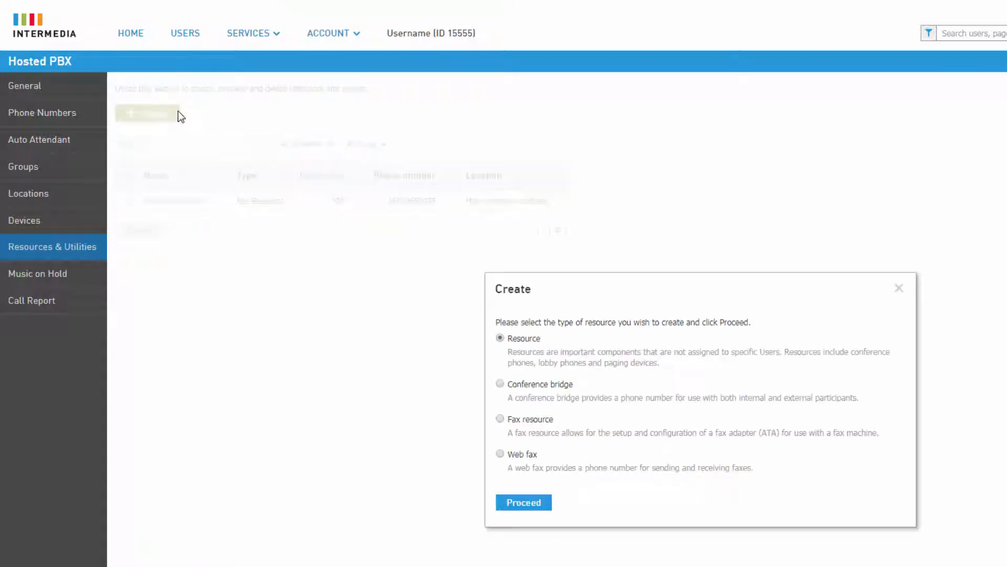
- Choose Web fax as the resource type and name it 'AP Fax'
{"action": "left_click", "coordinate": [500, 454]}
{"action": "left_click", "coordinate": [526, 508]}
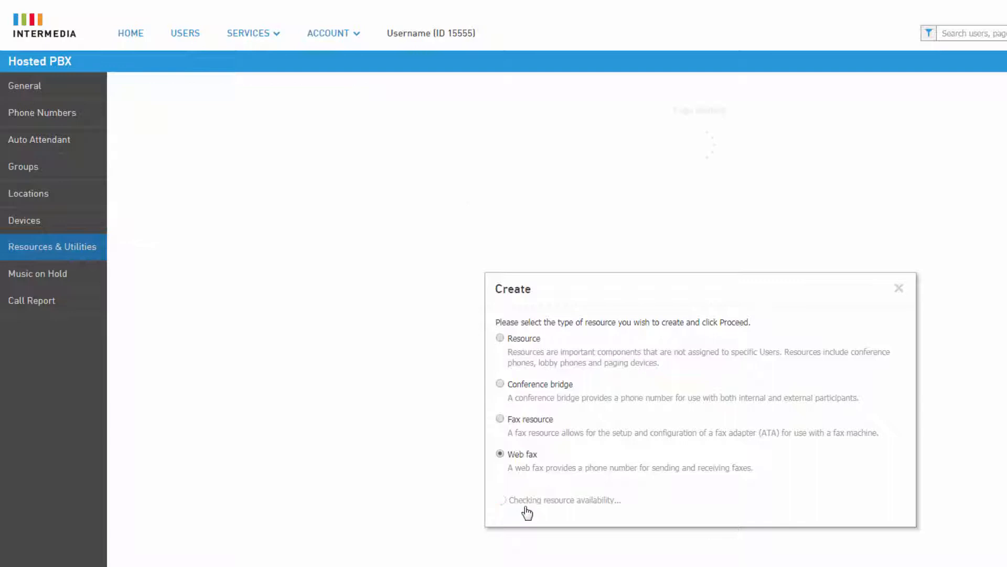
{"action": "type", "text": "AP Fax"}
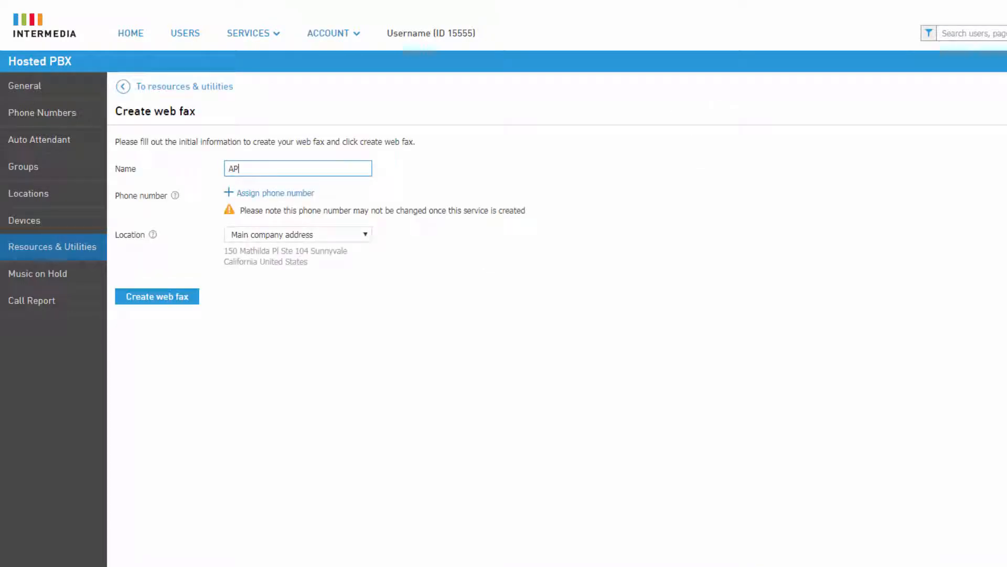
{"action": "key", "text": "Tab"}
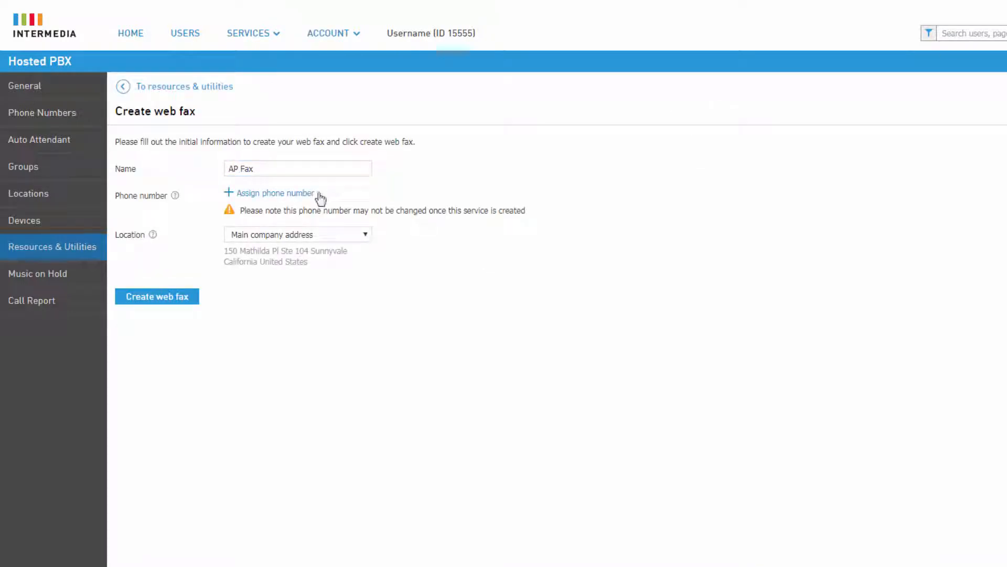
- Assign the first available phone number, set location to East Coast Office, and create the web fax
{"action": "left_click", "coordinate": [310, 194]}
{"action": "left_click", "coordinate": [134, 370]}
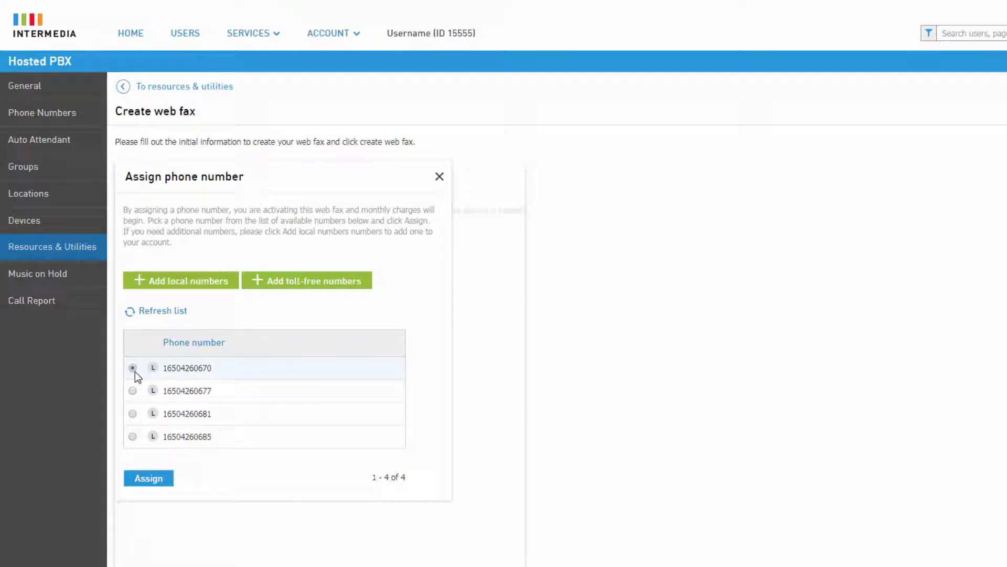
{"action": "left_click", "coordinate": [152, 478]}
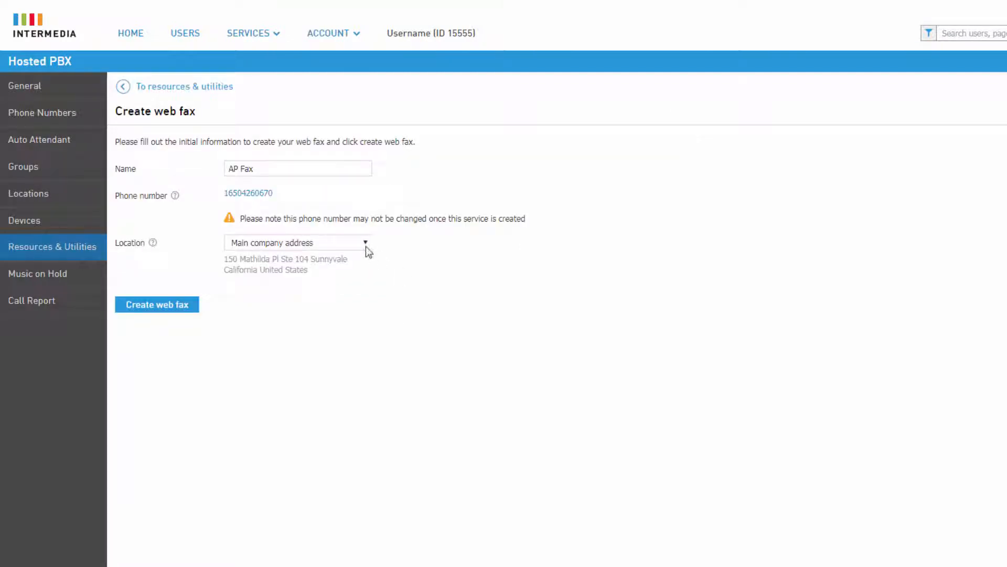
{"action": "left_click", "coordinate": [366, 246]}
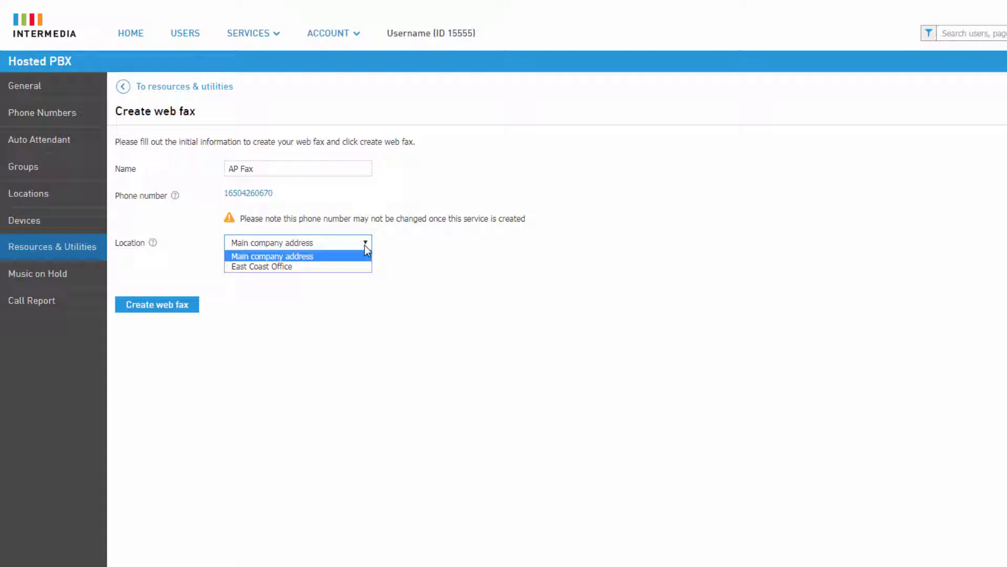
{"action": "left_click", "coordinate": [339, 266]}
{"action": "left_click", "coordinate": [192, 308]}
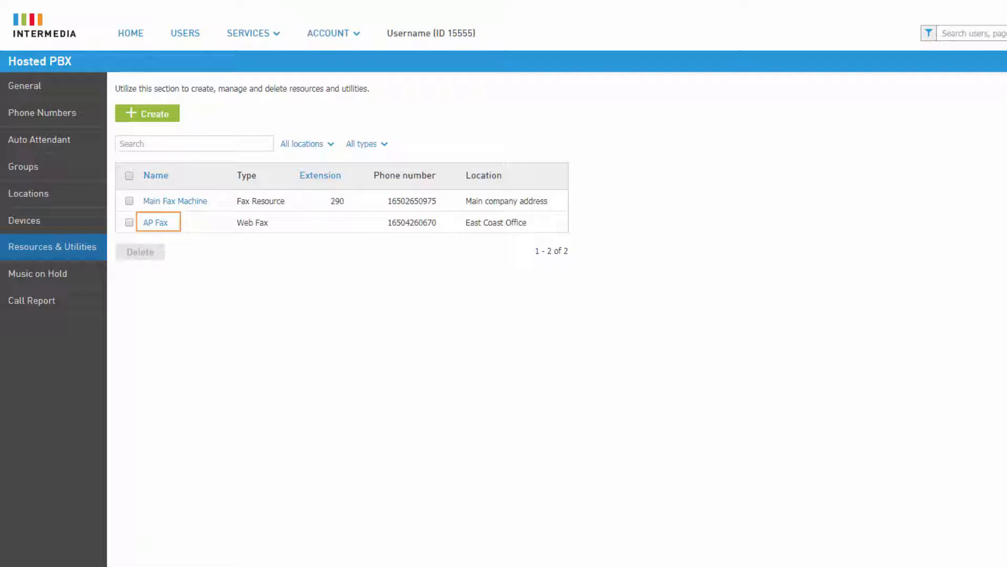
- Open the AP Fax web fax entry to reach its WebFax login link
{"action": "left_click", "coordinate": [156, 223]}
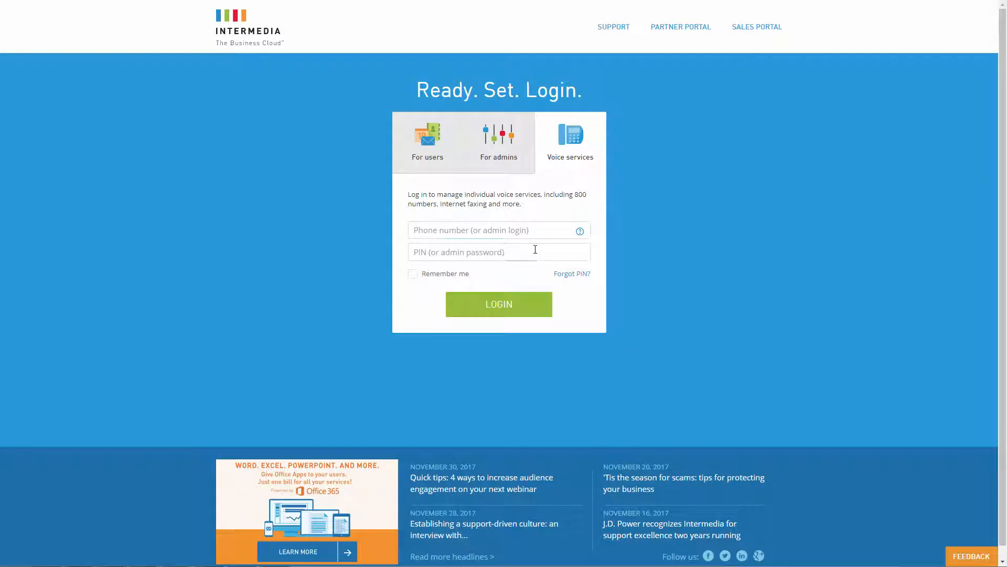
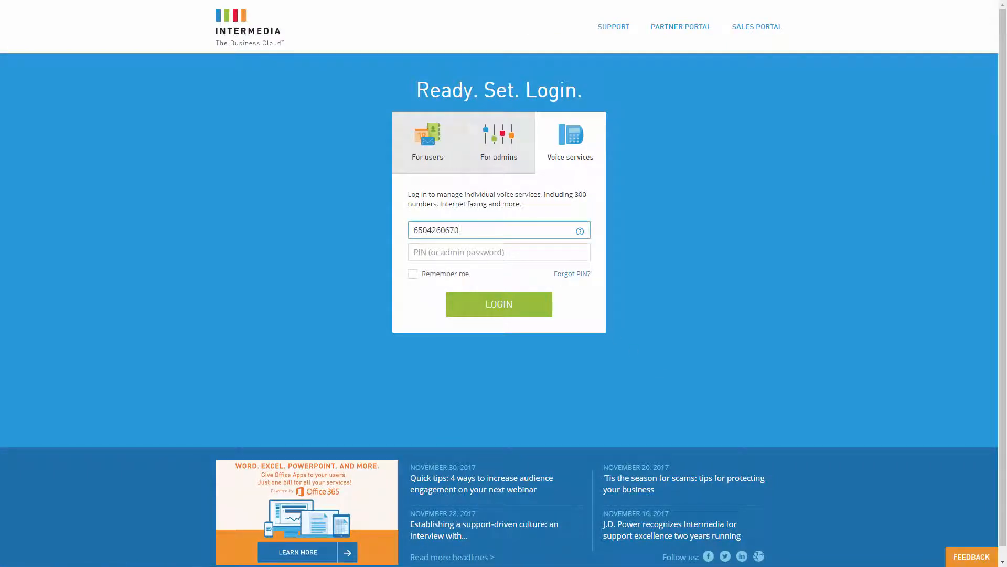
- Log in to WebFax with the new fax phone number and its PIN
{"action": "key", "text": "Tab"}
{"action": "type", "text": "••••••"}
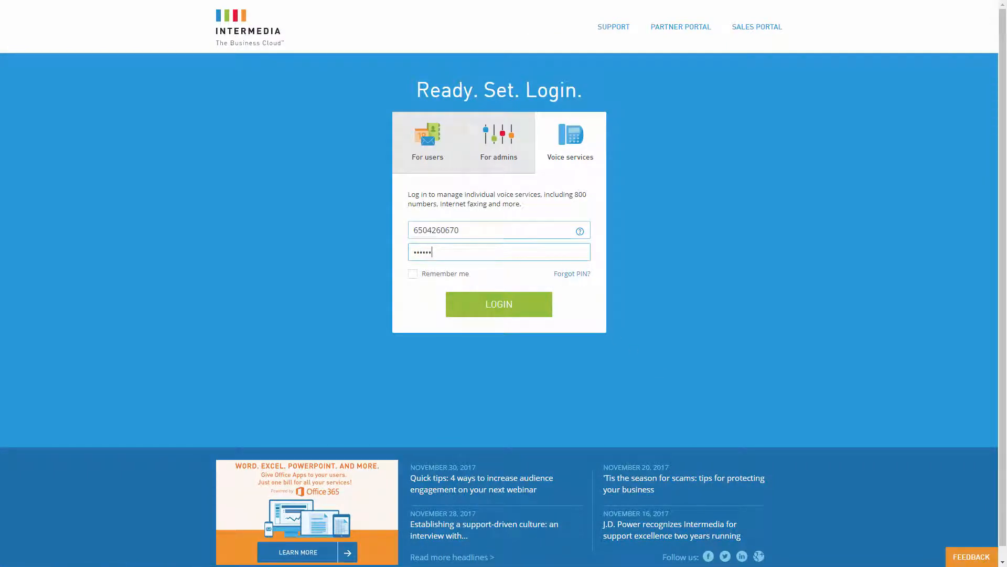
{"action": "left_click", "coordinate": [525, 310]}
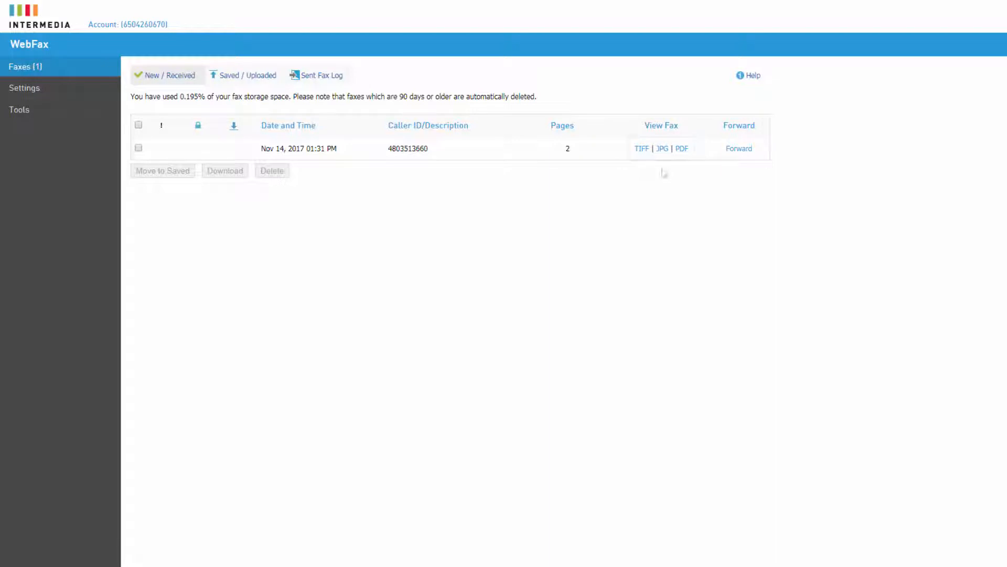
- View both JPG pages of the received fax, then forward it and enter a recipient's email address
{"action": "left_click", "coordinate": [664, 150]}
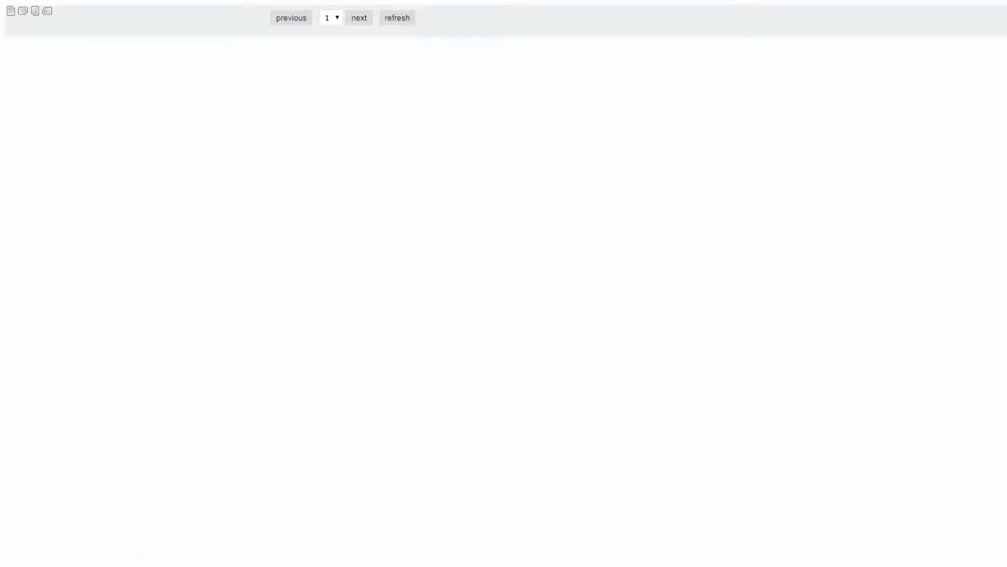
{"action": "left_click", "coordinate": [356, 22]}
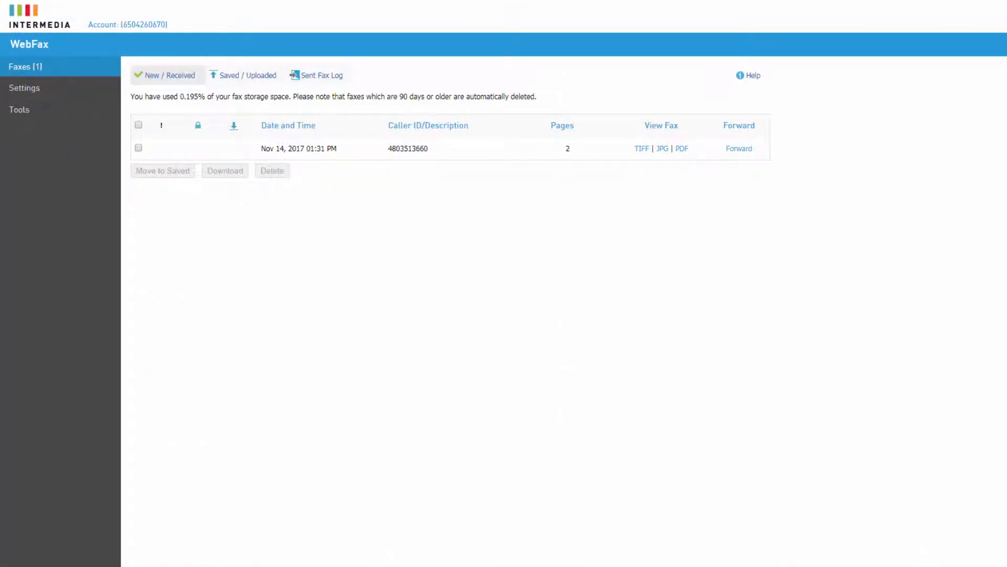
{"action": "left_click", "coordinate": [739, 151]}
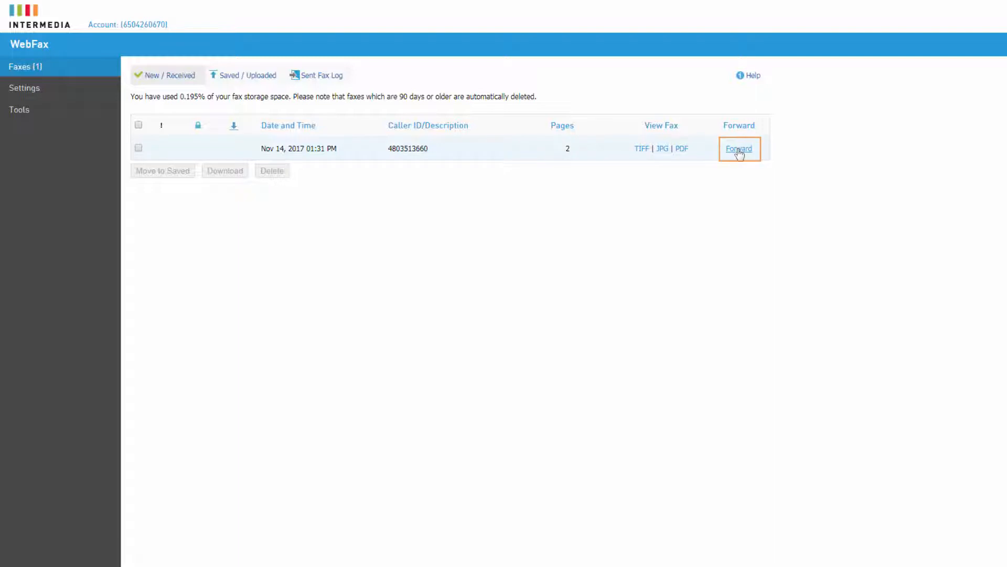
{"action": "type", "text": "JohnR@yourcompany.com"}
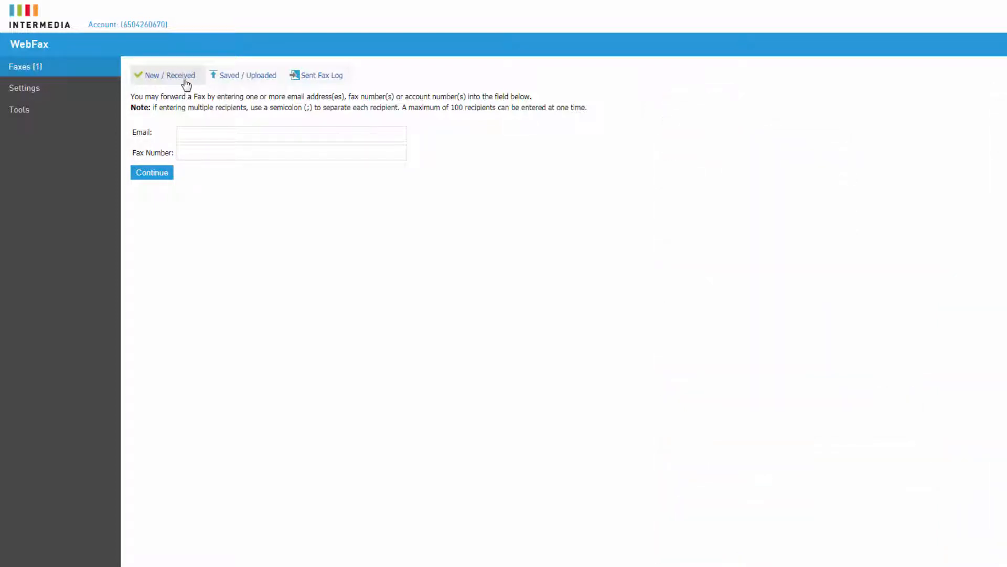
- Select the Nov 14 fax in New / Received, then switch to the Saved / Uploaded folder
{"action": "left_click", "coordinate": [185, 79]}
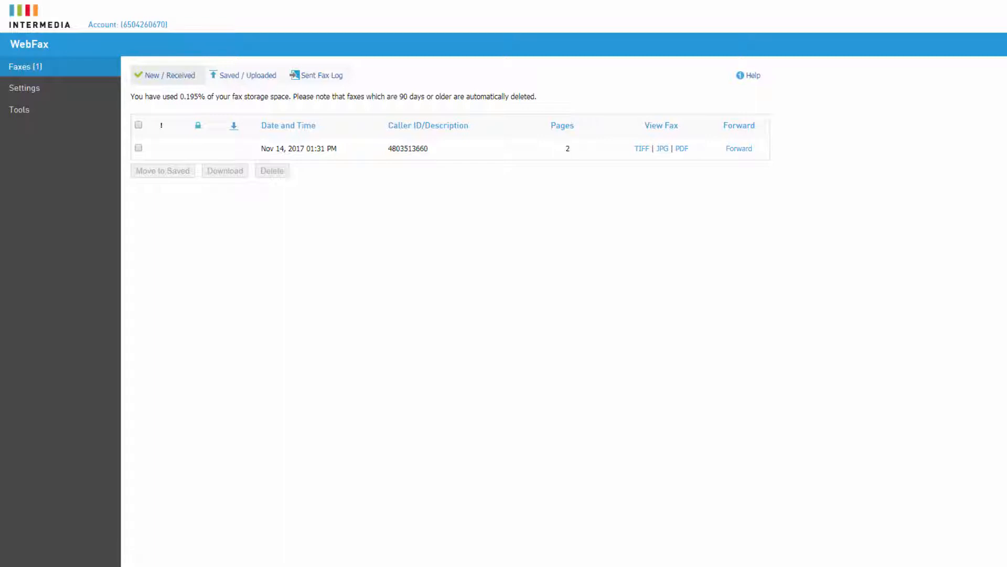
{"action": "left_click", "coordinate": [139, 148]}
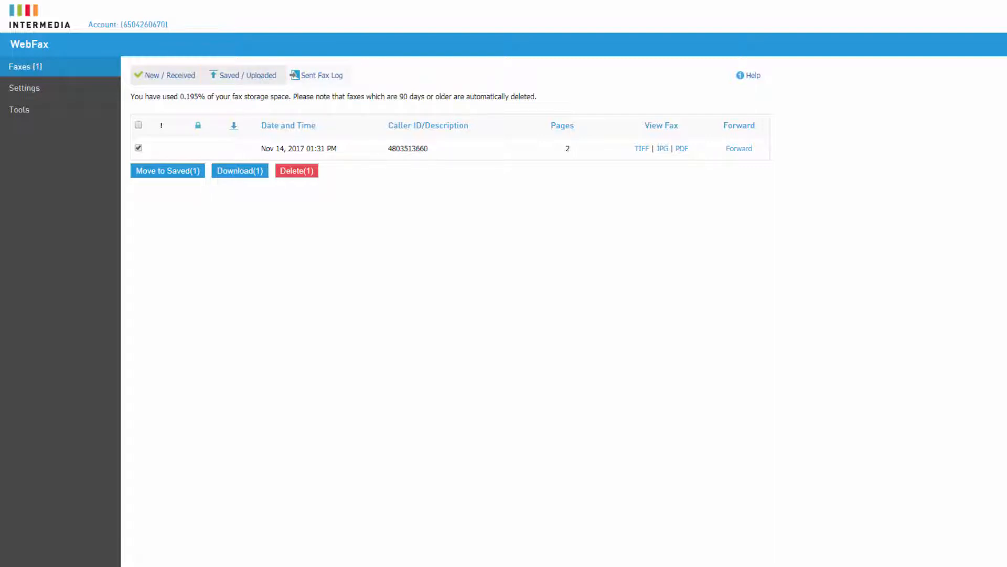
{"action": "left_click", "coordinate": [242, 75]}
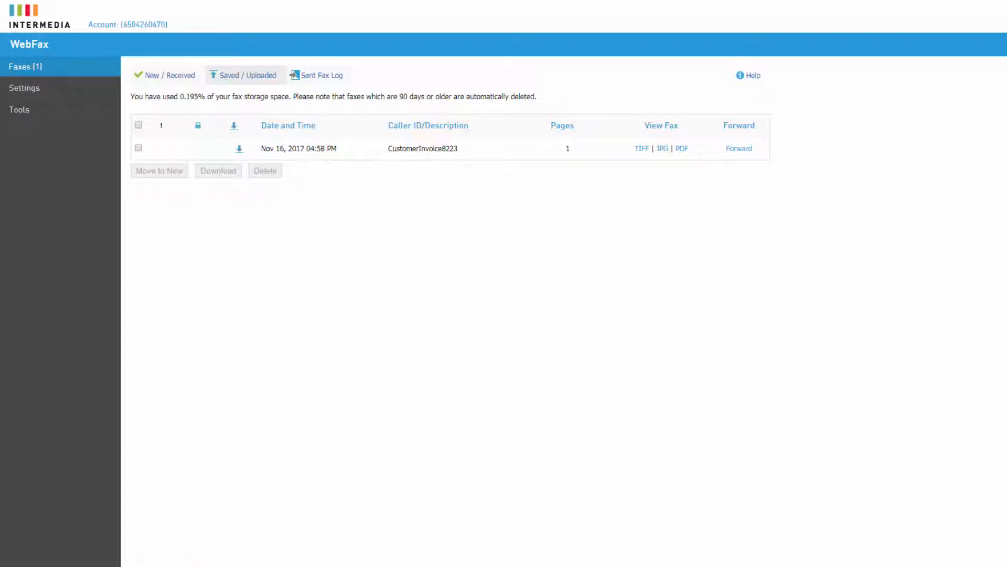
- Tick the CustomerInvoice8223 saved fax, then view the Sent Fax Log
{"action": "left_click", "coordinate": [139, 148]}
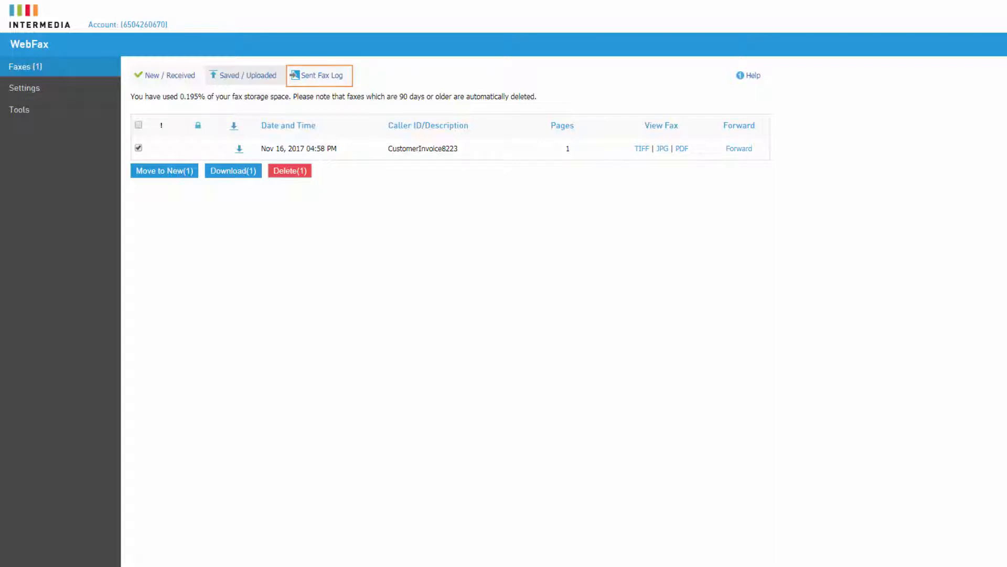
{"action": "left_click", "coordinate": [340, 77]}
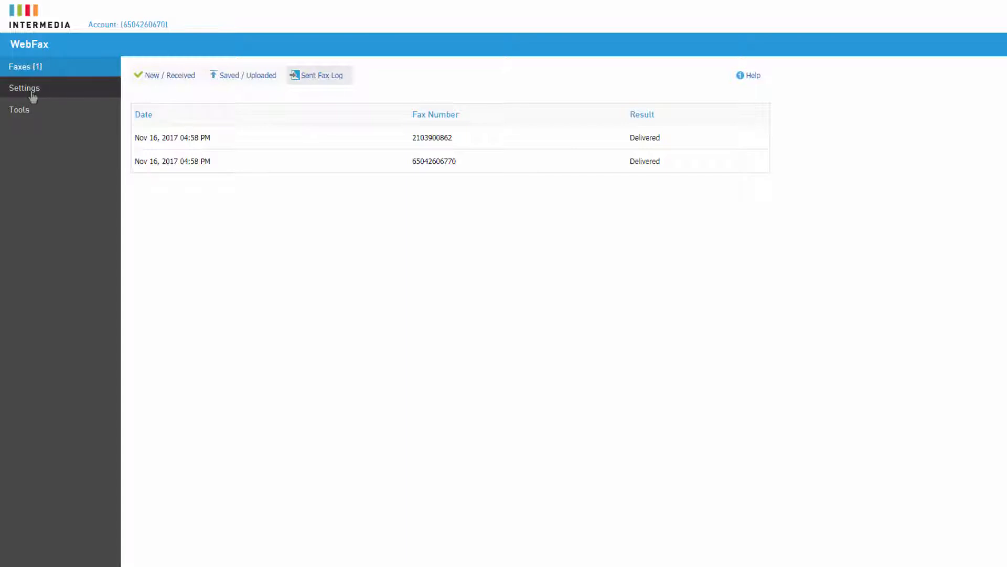
- Open Settings and switch to the Notification tab
{"action": "left_click", "coordinate": [30, 90]}
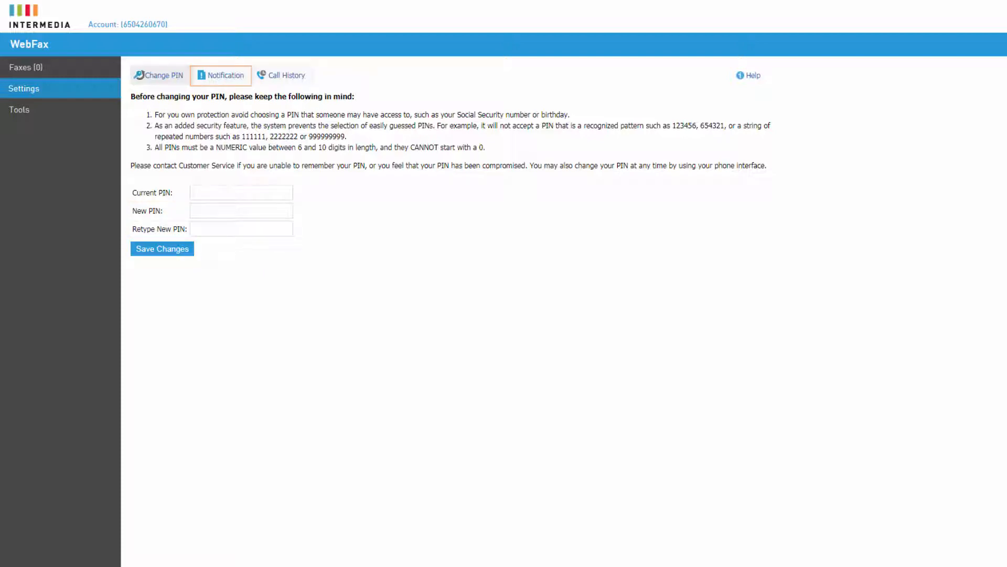
{"action": "left_click", "coordinate": [229, 79]}
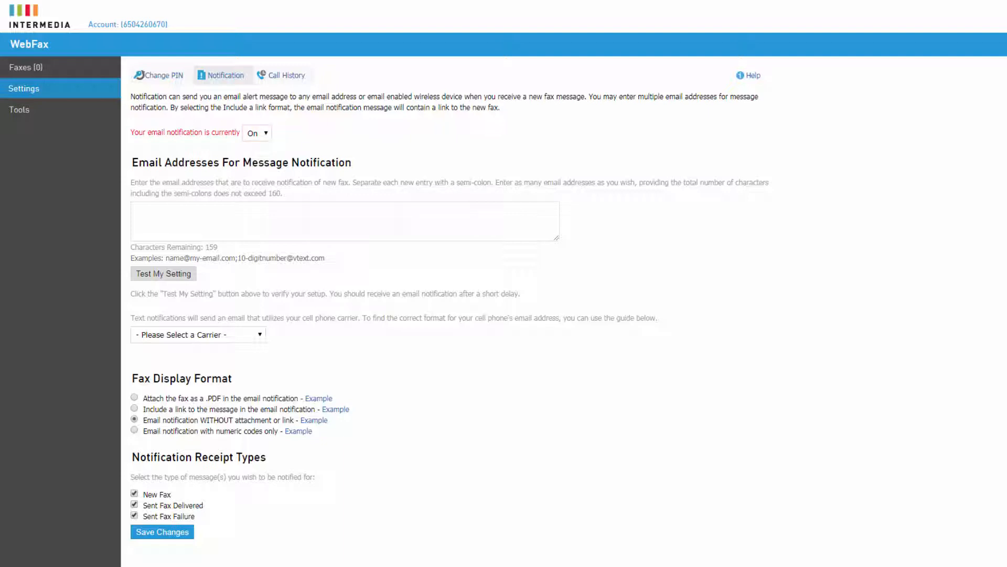
- Enter a colleague's email address under Email Addresses and pick Verizon as the mobile carrier
{"action": "left_click", "coordinate": [466, 222]}
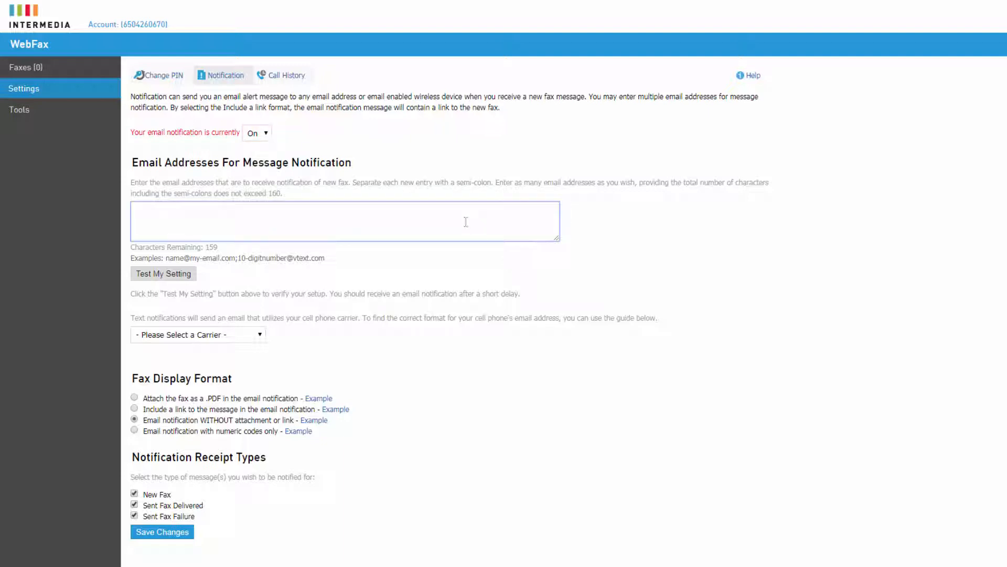
{"action": "type", "text": "JenniferD@yourcompany.com"}
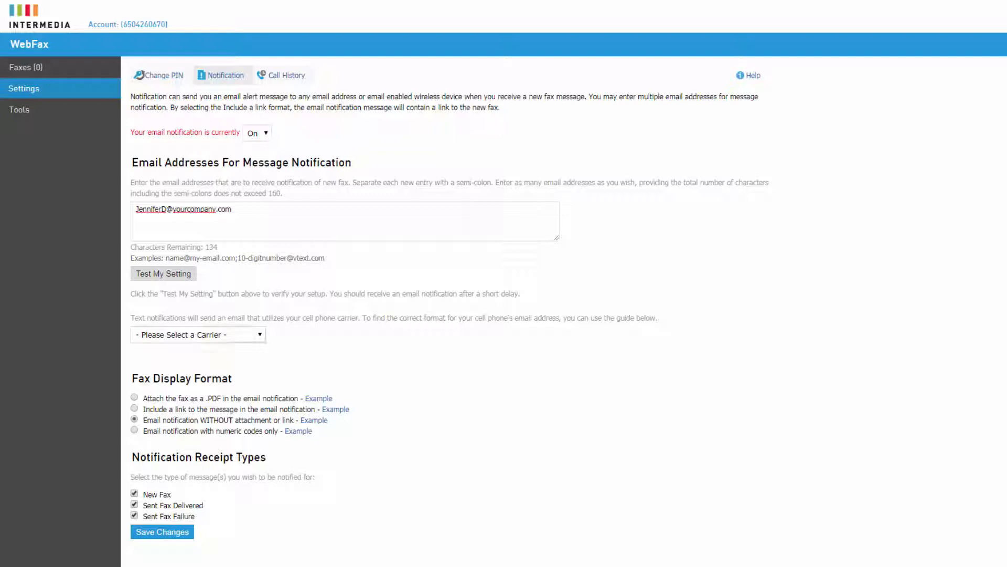
{"action": "left_click", "coordinate": [260, 335]}
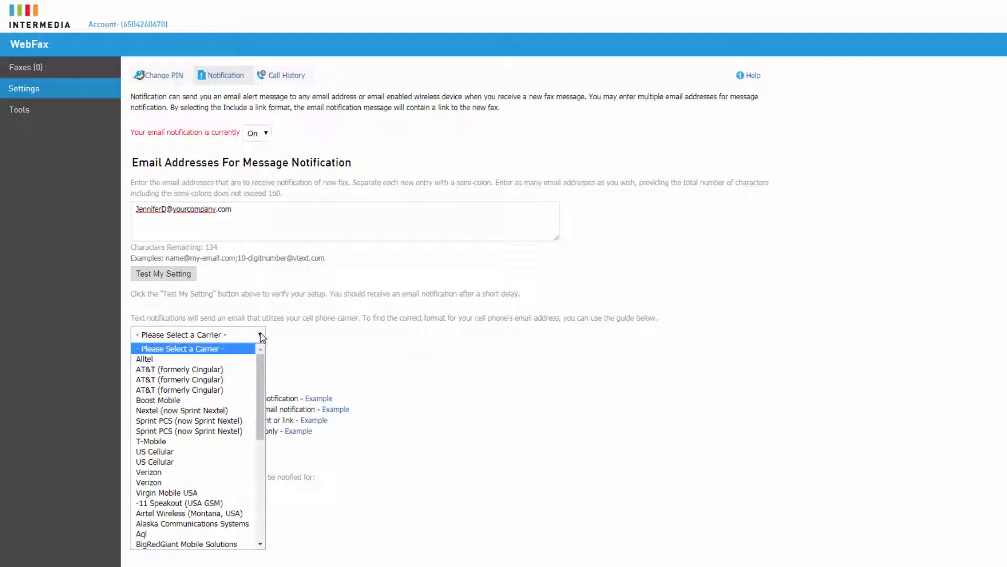
{"action": "left_click", "coordinate": [230, 472]}
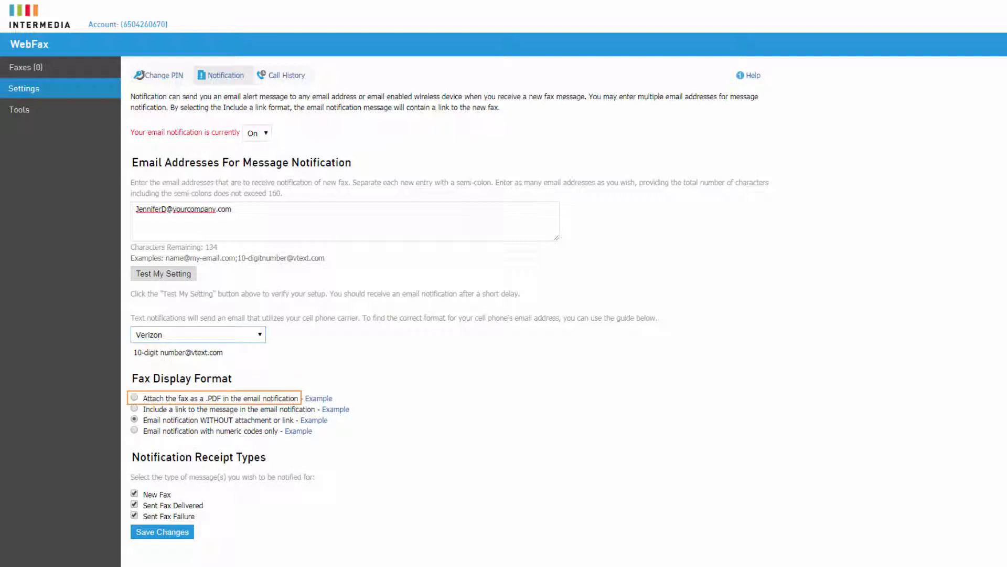
- Choose to attach faxes as .PDF in notification emails, save changes, and view Call History
{"action": "left_click", "coordinate": [135, 397]}
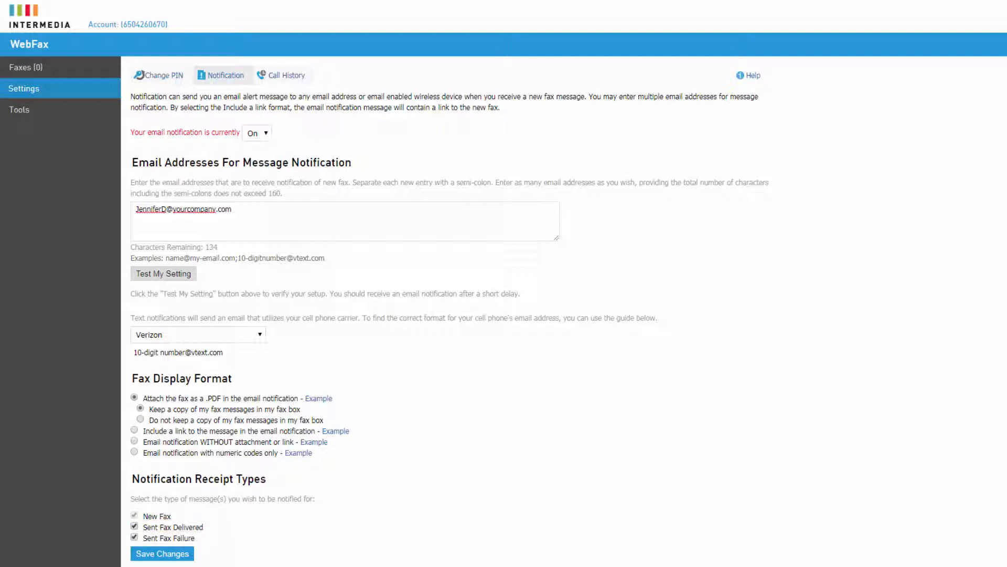
{"action": "left_click", "coordinate": [184, 560]}
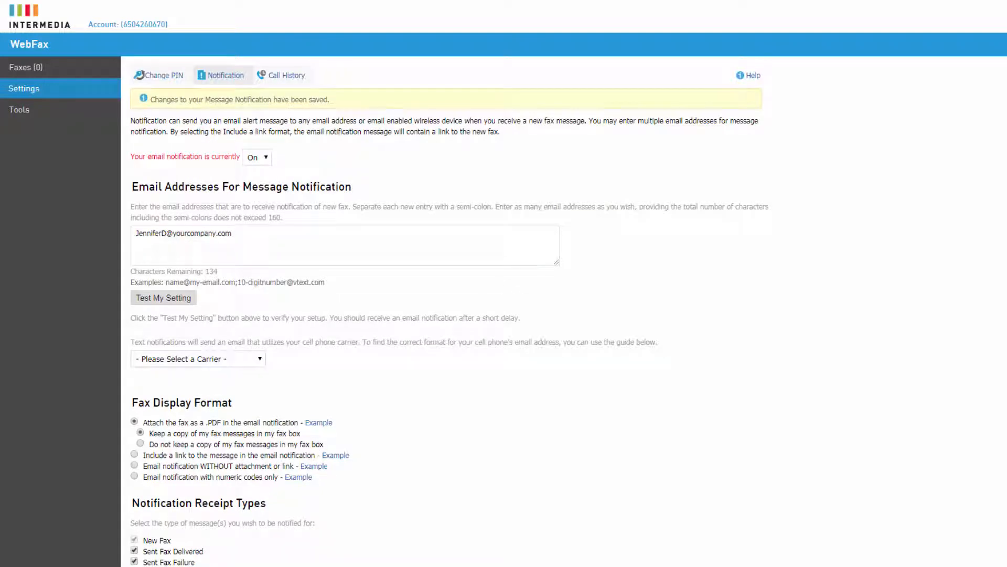
{"action": "left_click", "coordinate": [302, 81]}
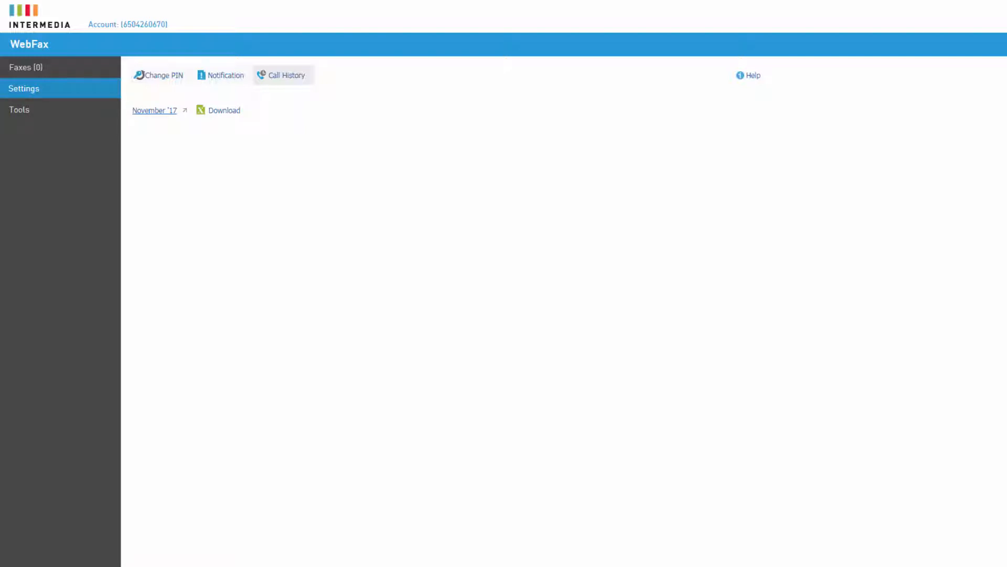
- Go from the November '17 call history to the WebFax Tools page of free fax downloads
{"action": "left_click", "coordinate": [19, 109]}
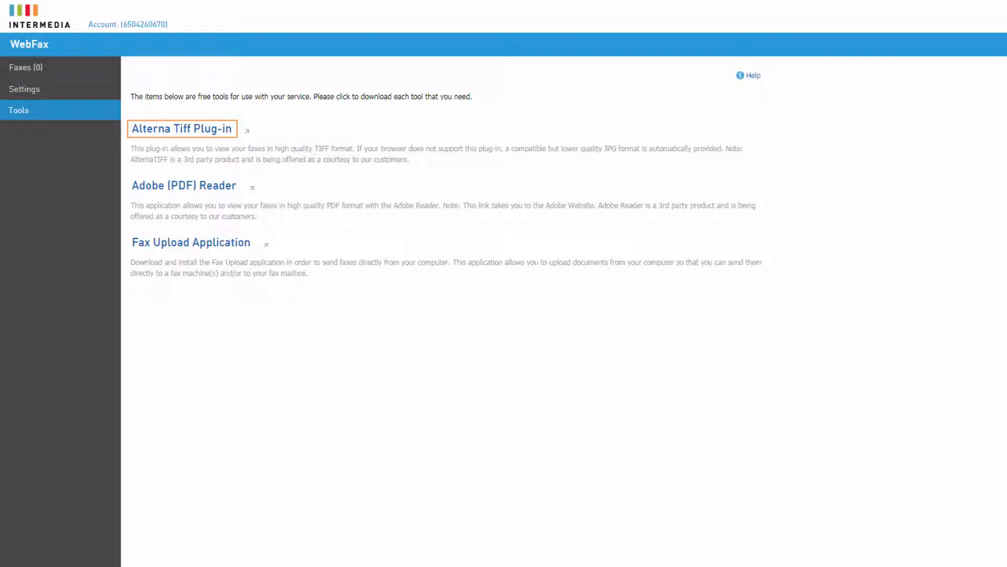